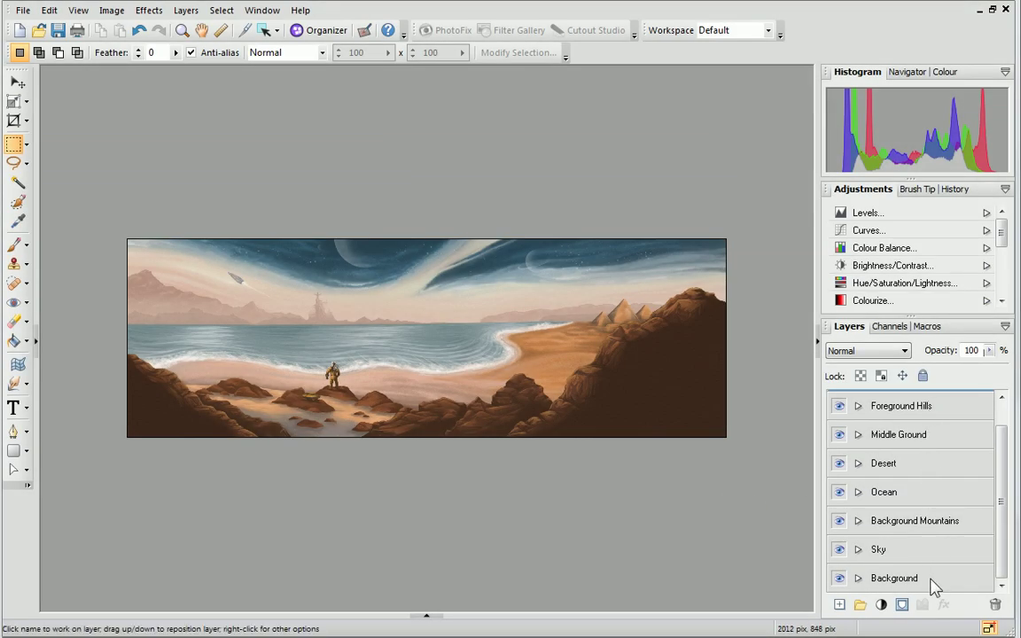
- Hide the Background, Sky, Background Mountains, Ocean, Desert, Middle Ground and Foreground Hills layers
{"action": "left_click", "coordinate": [838, 578]}
{"action": "left_click", "coordinate": [839, 550]}
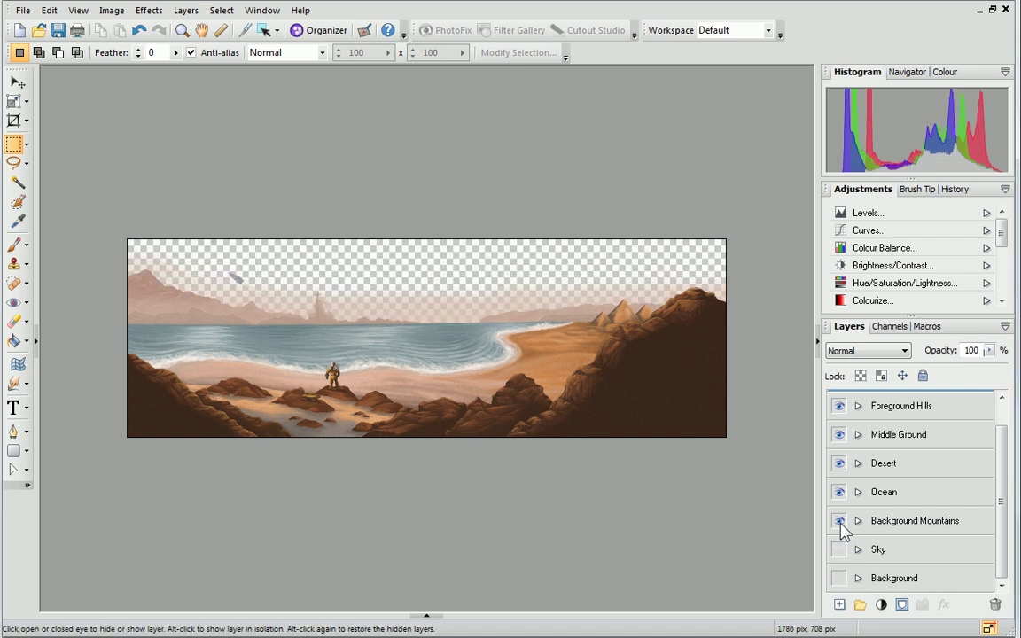
{"action": "left_click", "coordinate": [839, 522]}
{"action": "left_click", "coordinate": [839, 493]}
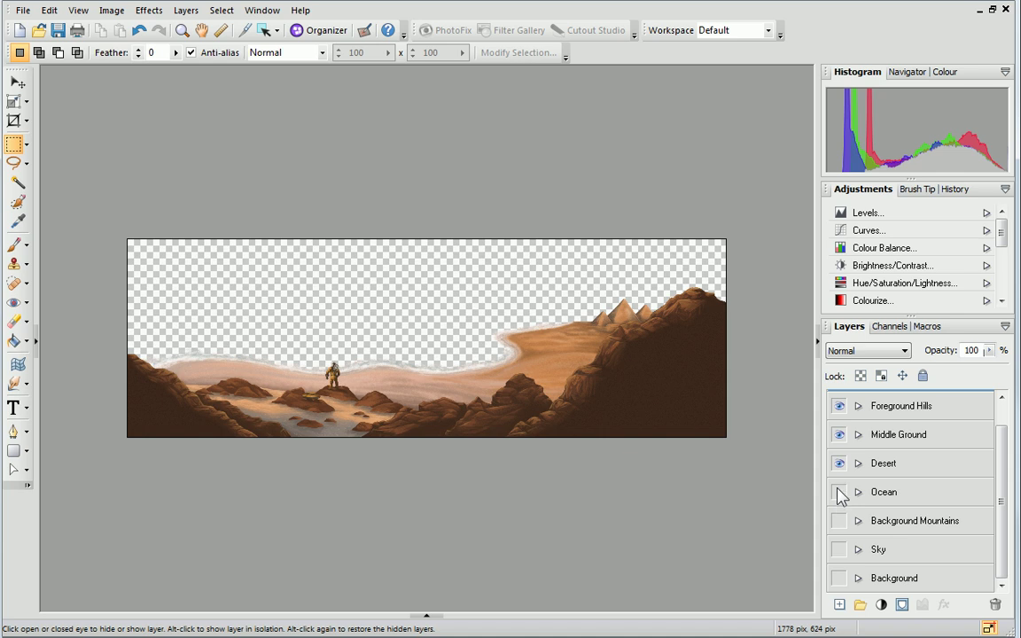
{"action": "left_click", "coordinate": [839, 464]}
{"action": "left_click", "coordinate": [839, 436]}
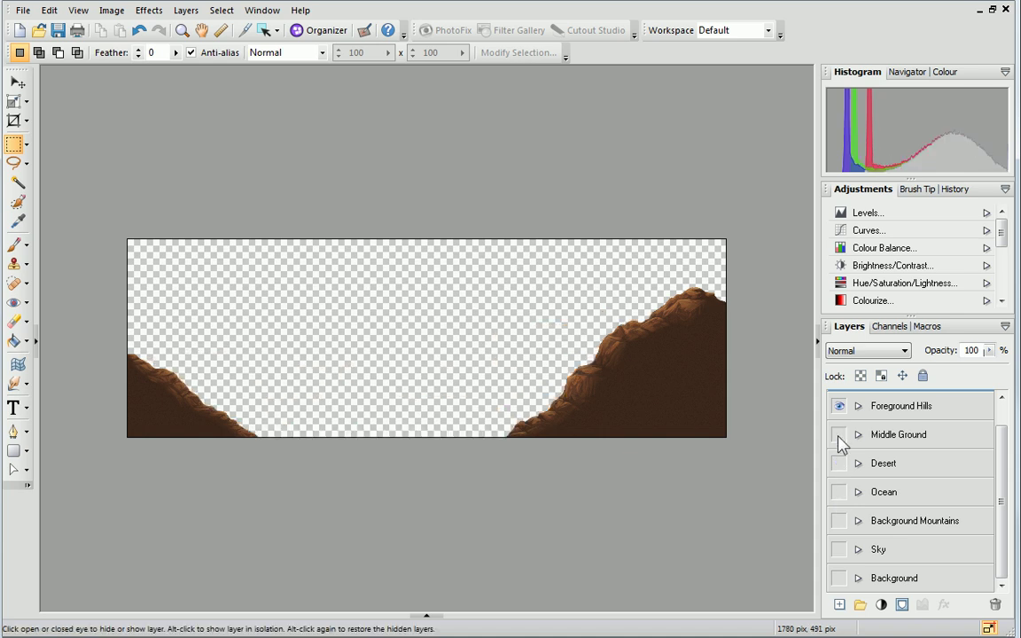
{"action": "left_click", "coordinate": [839, 407]}
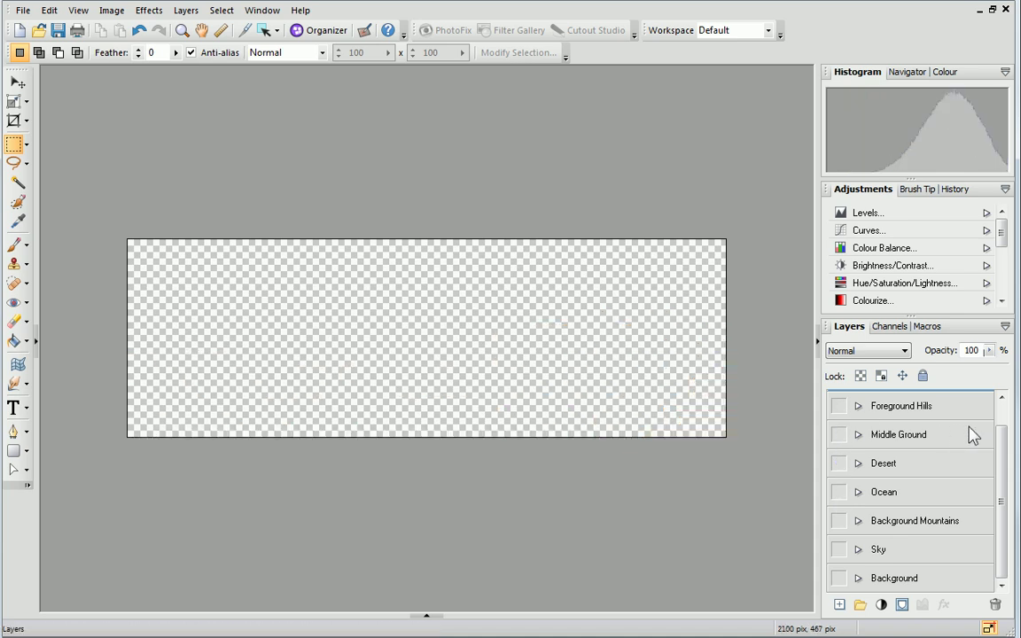
- Make the Middle Ground, Ocean, Desert, Background Mountains, Foreground Hills and Sky layers visible again
{"action": "scroll", "coordinate": [996, 433], "scroll_direction": "up", "scroll_amount": 1}
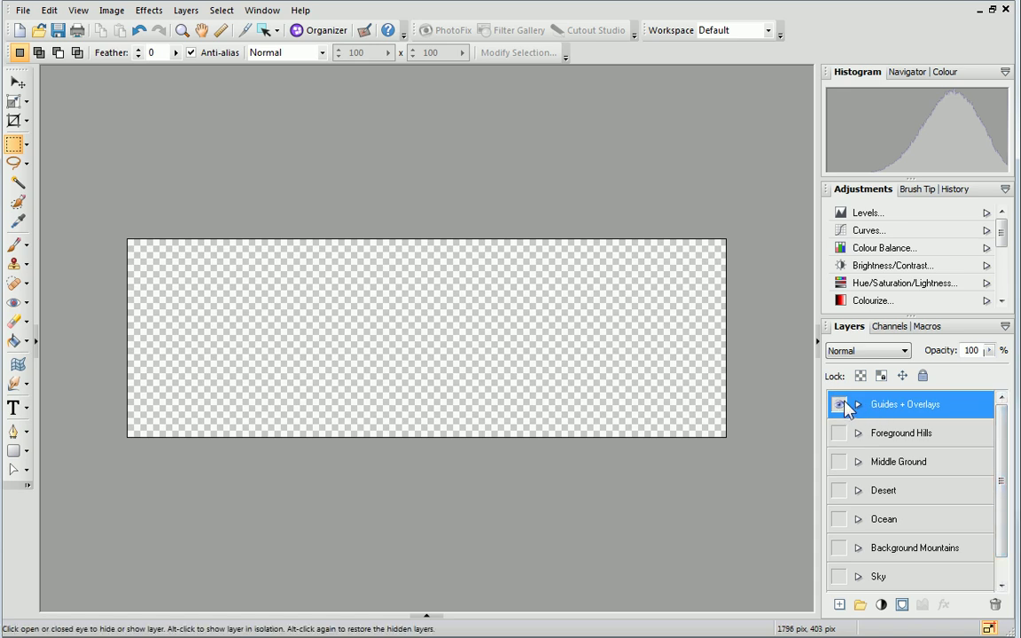
{"action": "left_click", "coordinate": [839, 462]}
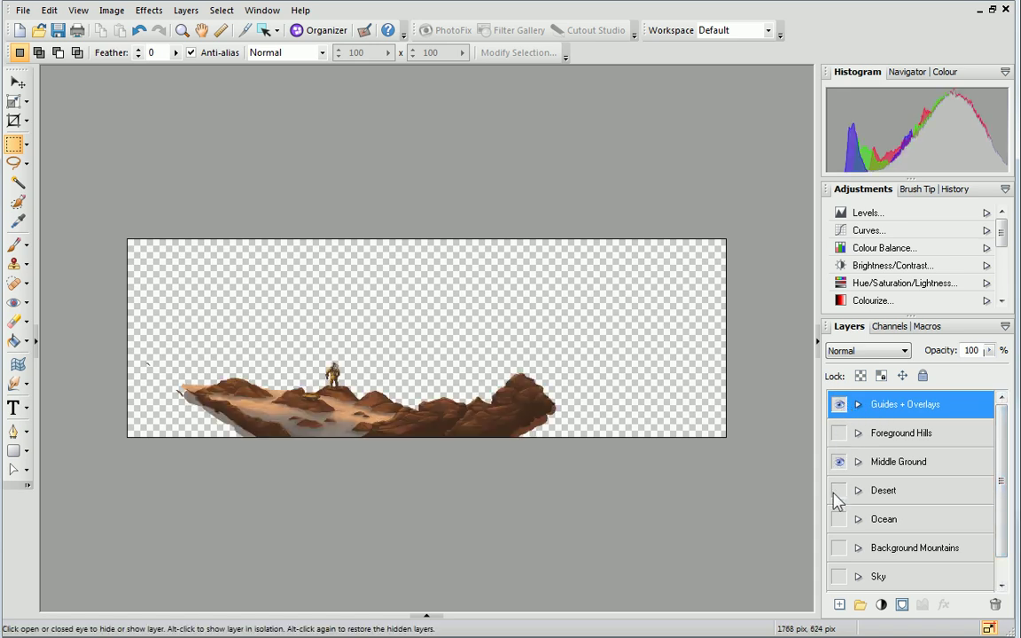
{"action": "left_click", "coordinate": [839, 520]}
{"action": "left_click", "coordinate": [840, 491]}
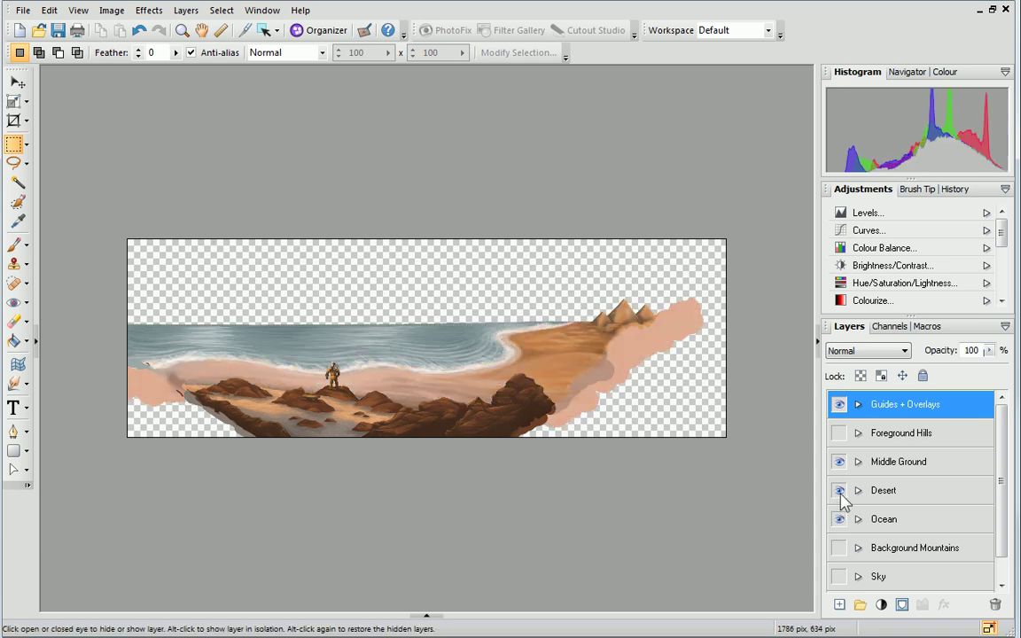
{"action": "left_click", "coordinate": [839, 549]}
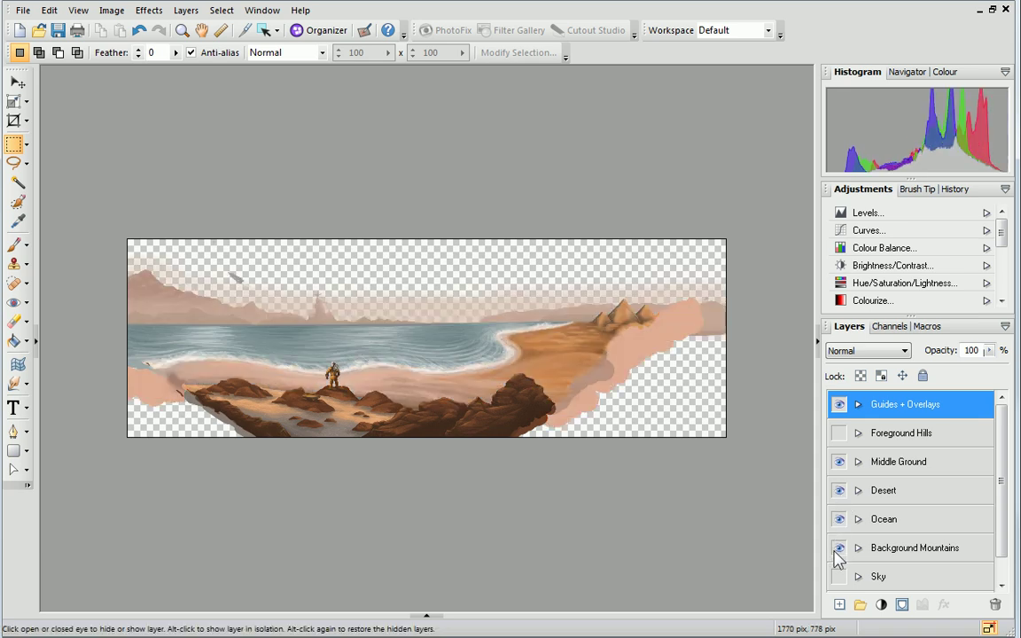
{"action": "left_click", "coordinate": [839, 434]}
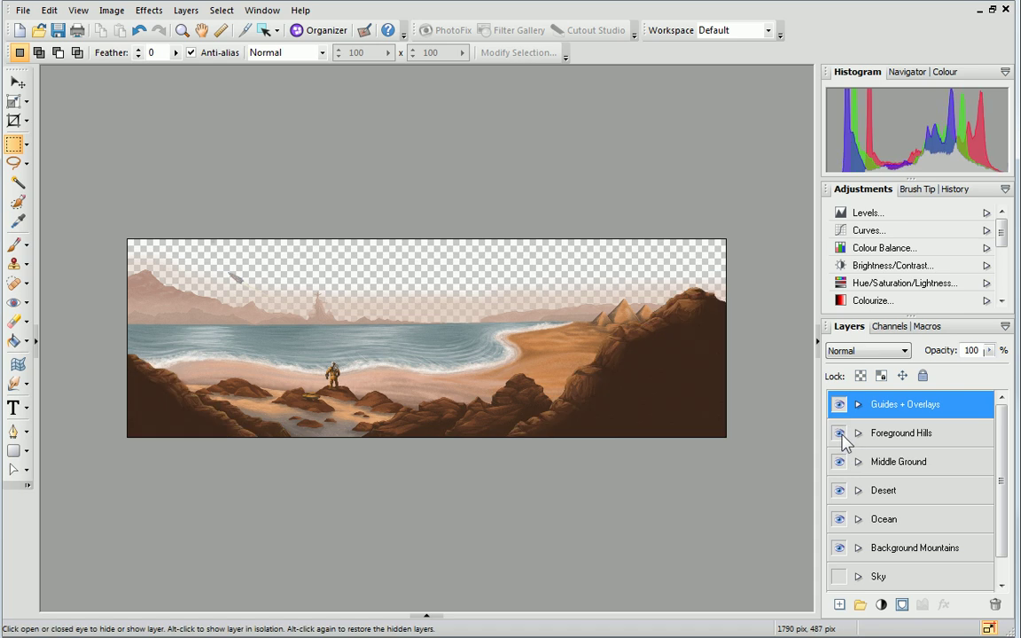
{"action": "left_click", "coordinate": [838, 577]}
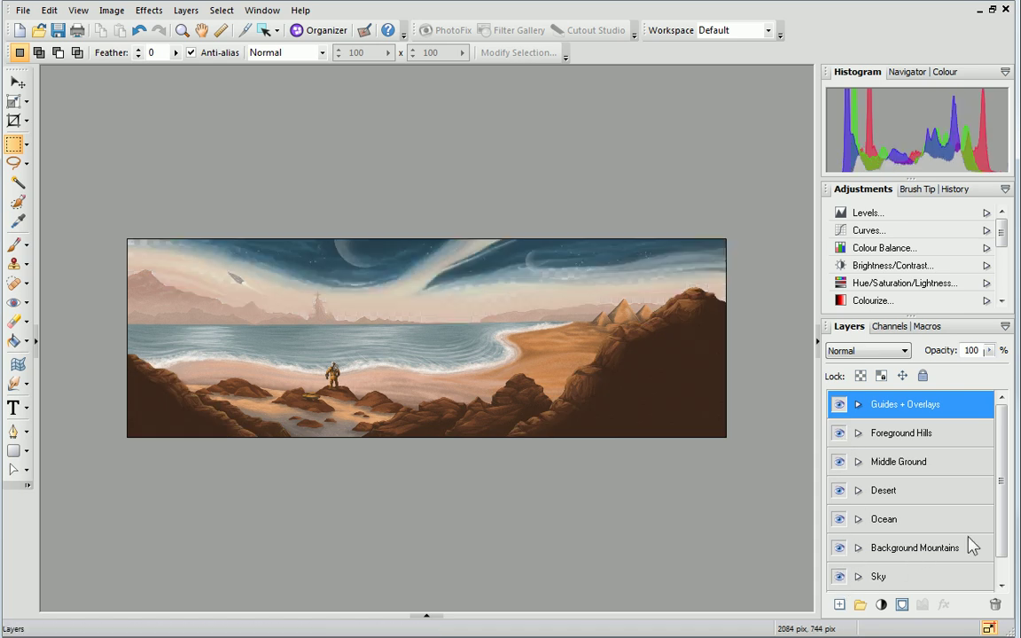
{"action": "scroll", "coordinate": [1009, 532], "scroll_direction": "down", "scroll_amount": 1}
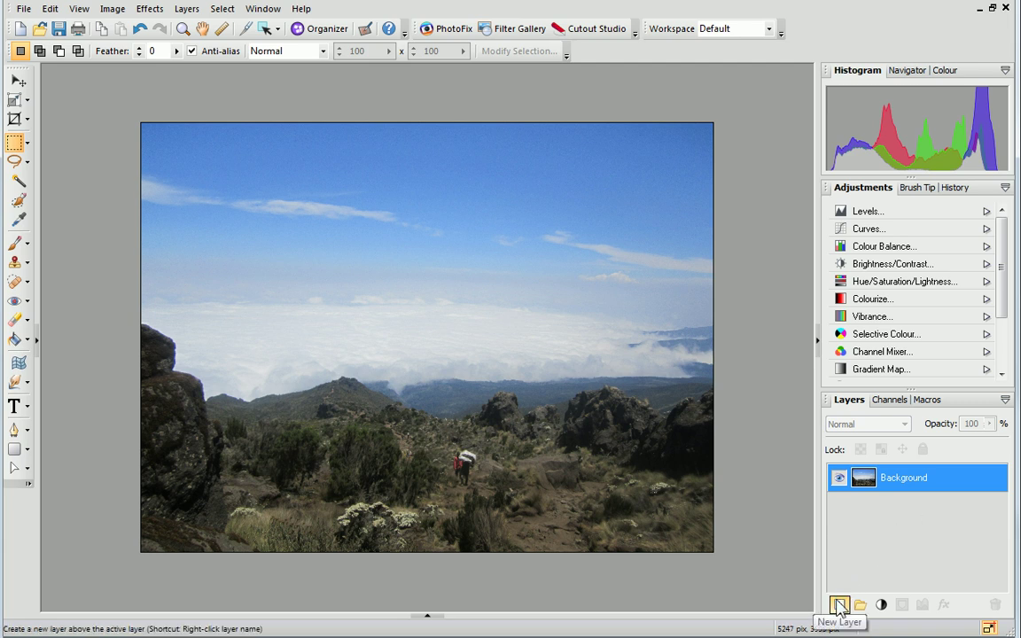
- Create a new layer named 'Surrounding' with Normal blend mode above Background
{"action": "left_click", "coordinate": [839, 606]}
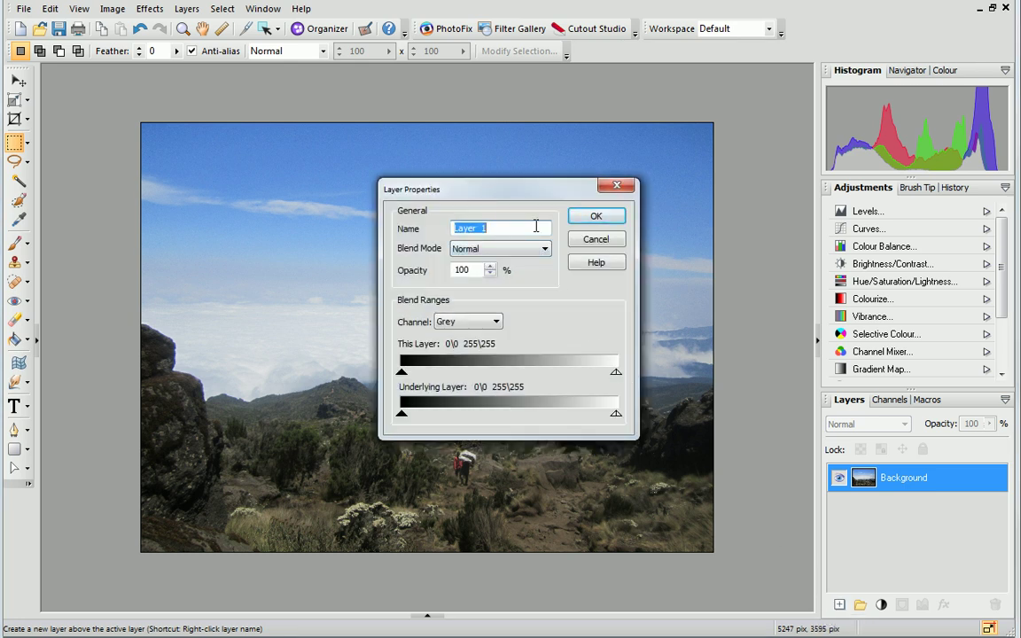
{"action": "left_click", "coordinate": [546, 250]}
{"action": "left_click", "coordinate": [546, 251]}
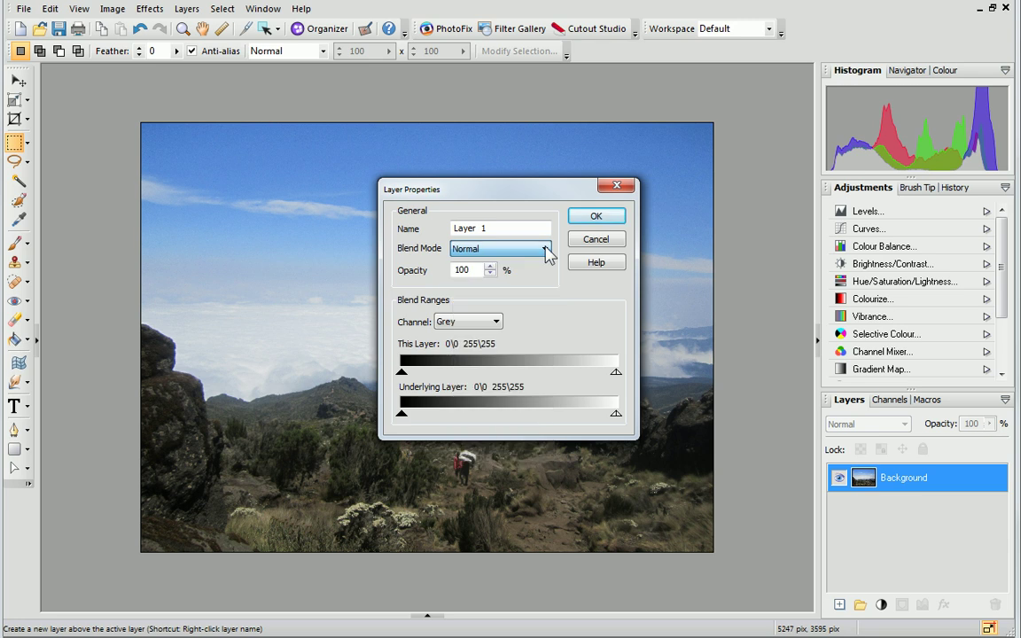
{"action": "left_click", "coordinate": [501, 228]}
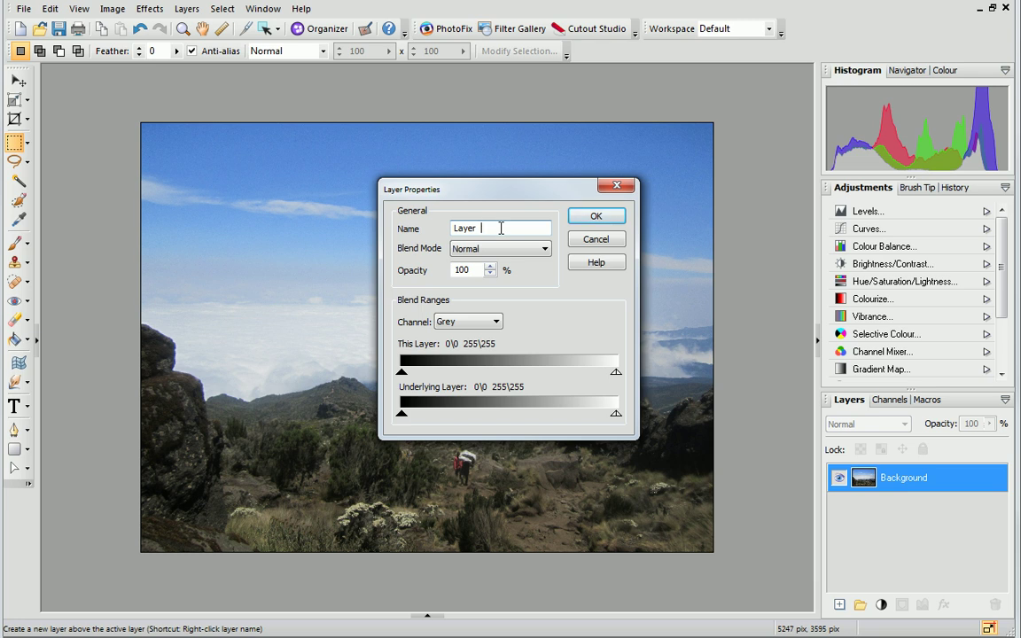
{"action": "key", "text": "BackSpace"}
{"action": "key", "text": "BackSpace"}
{"action": "key", "text": "BackSpace"}
{"action": "key", "text": "BackSpace"}
{"action": "key", "text": "BackSpace"}
{"action": "key", "text": "BackSpace"}
{"action": "key", "text": "BackSpace"}
{"action": "type", "text": "Surrounding"}
{"action": "left_click", "coordinate": [579, 218]}
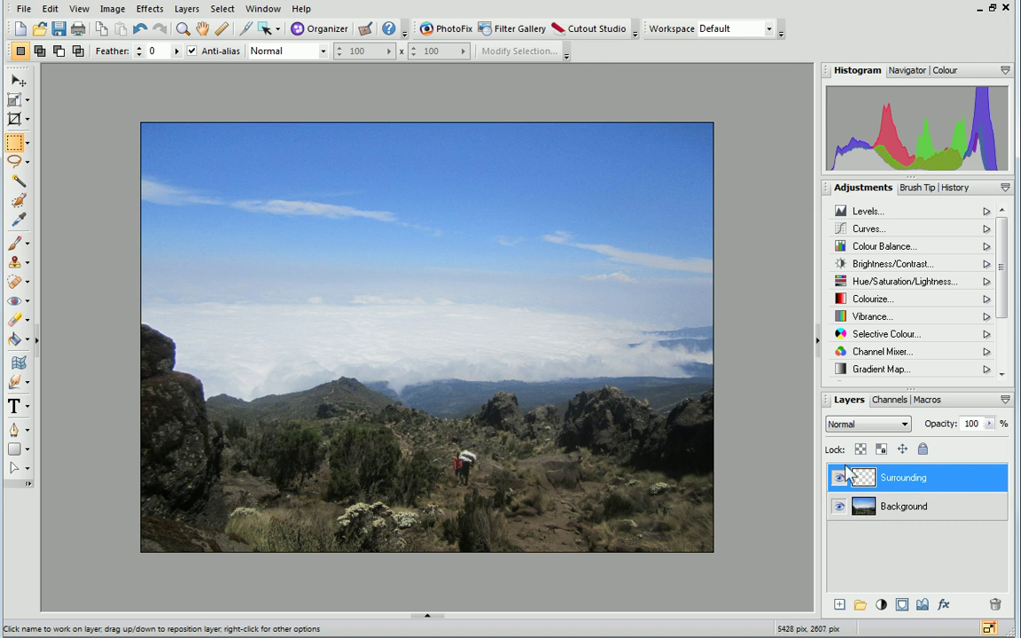
- Set up the Paintbrush with the Media - Charcoal 15 tip enlarged to size 396
{"action": "left_click", "coordinate": [27, 246]}
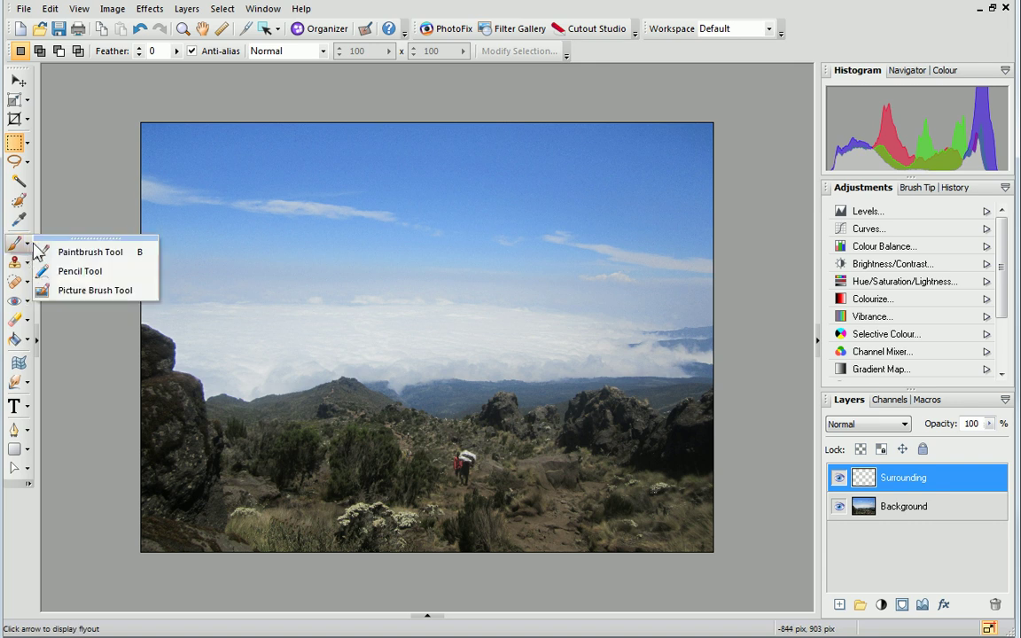
{"action": "left_click", "coordinate": [59, 253]}
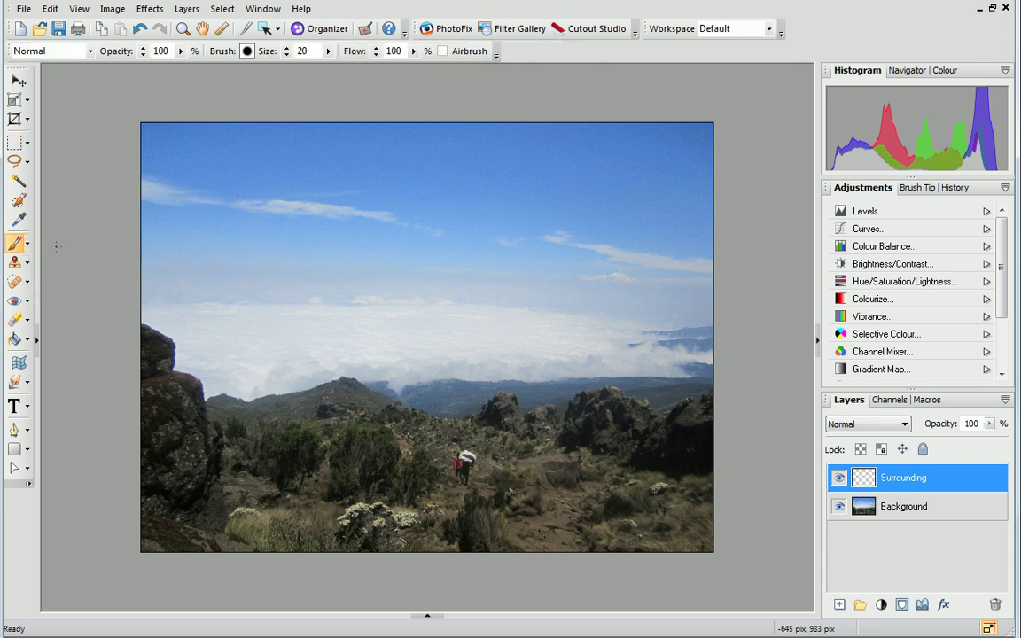
{"action": "left_click", "coordinate": [917, 189]}
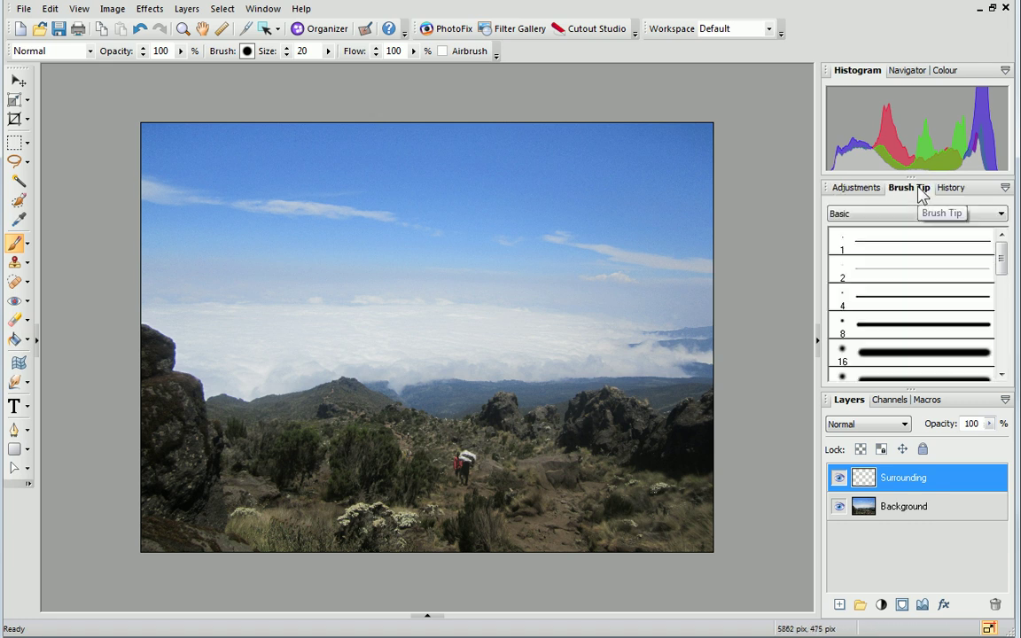
{"action": "left_click", "coordinate": [1000, 214]}
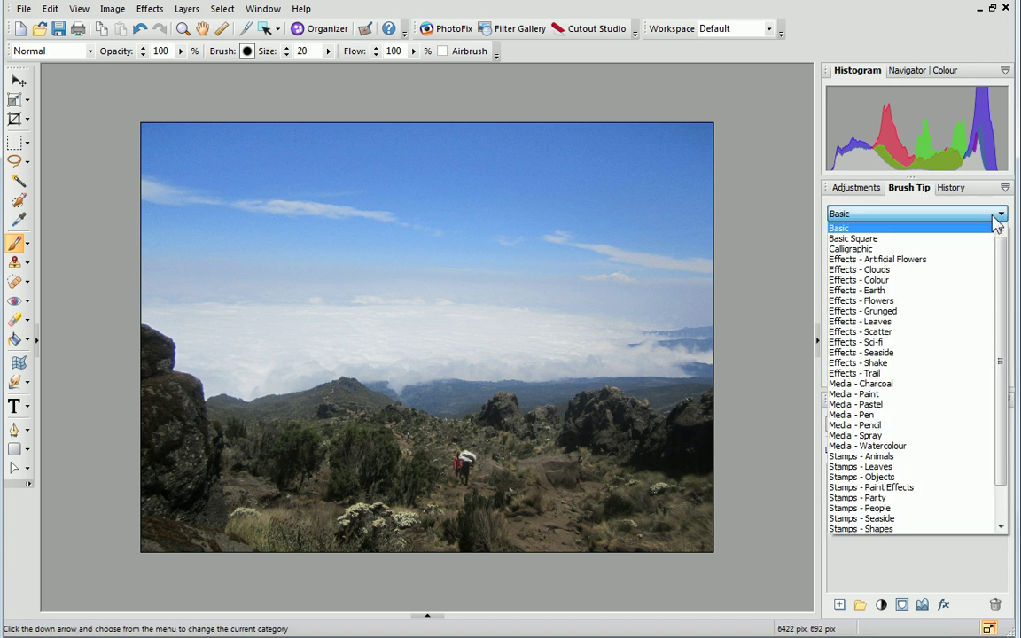
{"action": "left_click", "coordinate": [965, 384]}
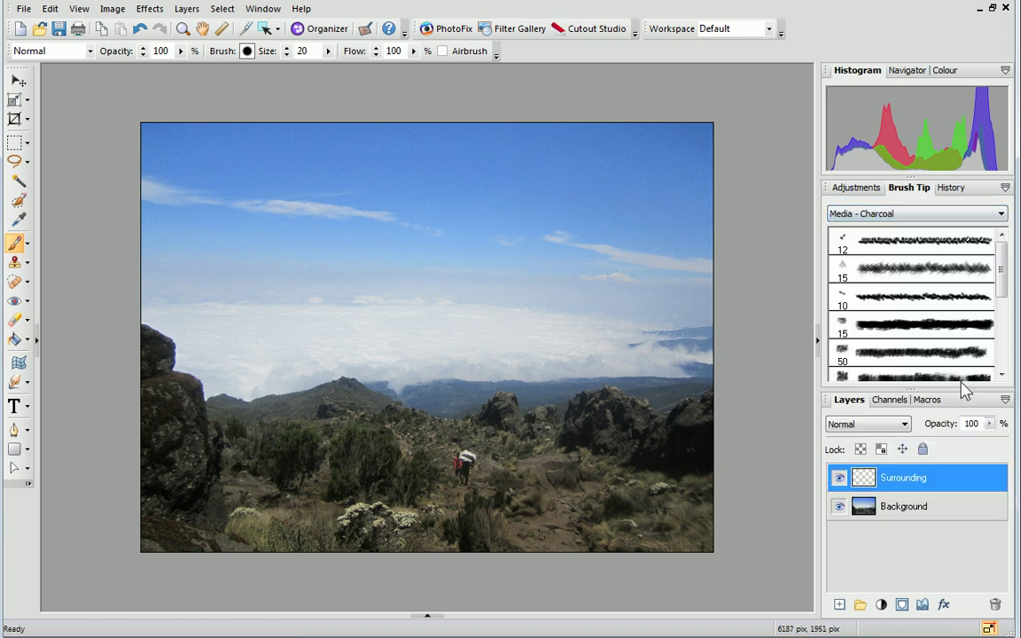
{"action": "left_click", "coordinate": [976, 277]}
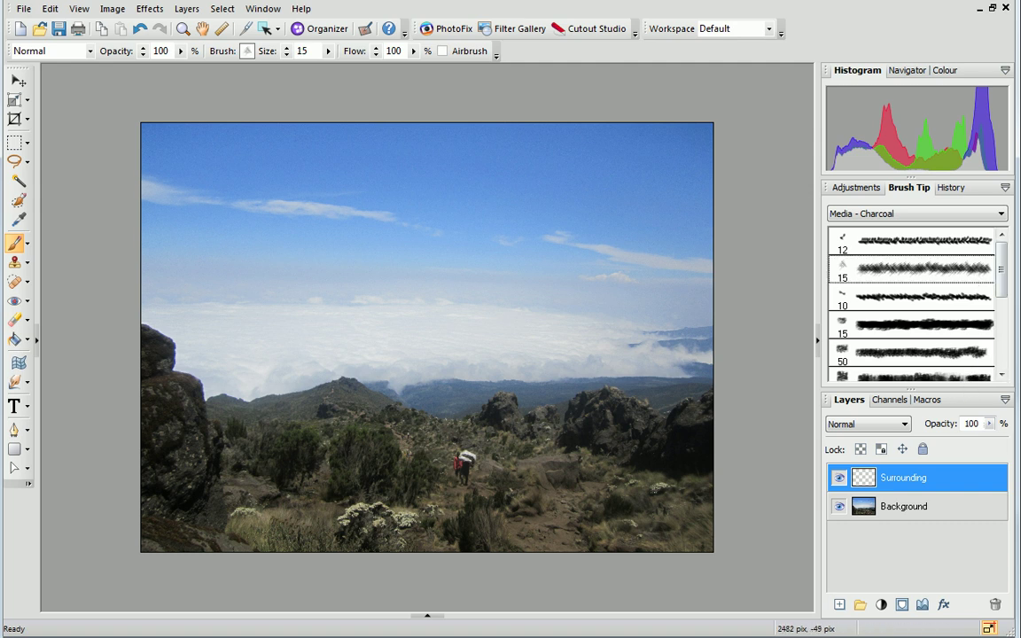
{"action": "left_click_drag", "start_coordinate": [333, 55], "coordinate": [349, 75]}
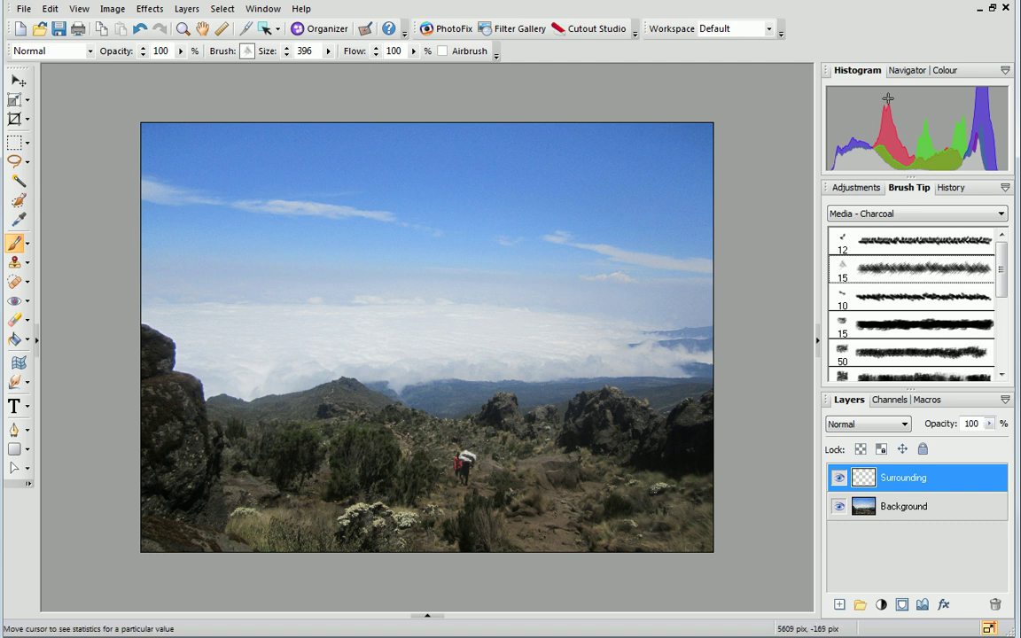
{"action": "left_click", "coordinate": [940, 71]}
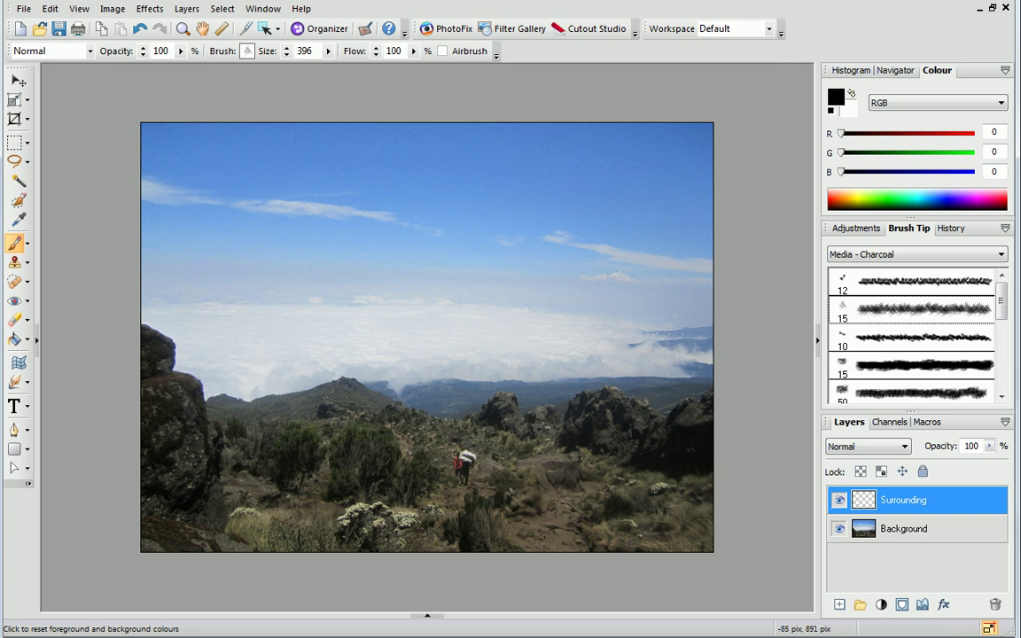
- Sample dark grey (81, 86, 90) from the hillside as the foreground colour
{"action": "left_click", "coordinate": [24, 223]}
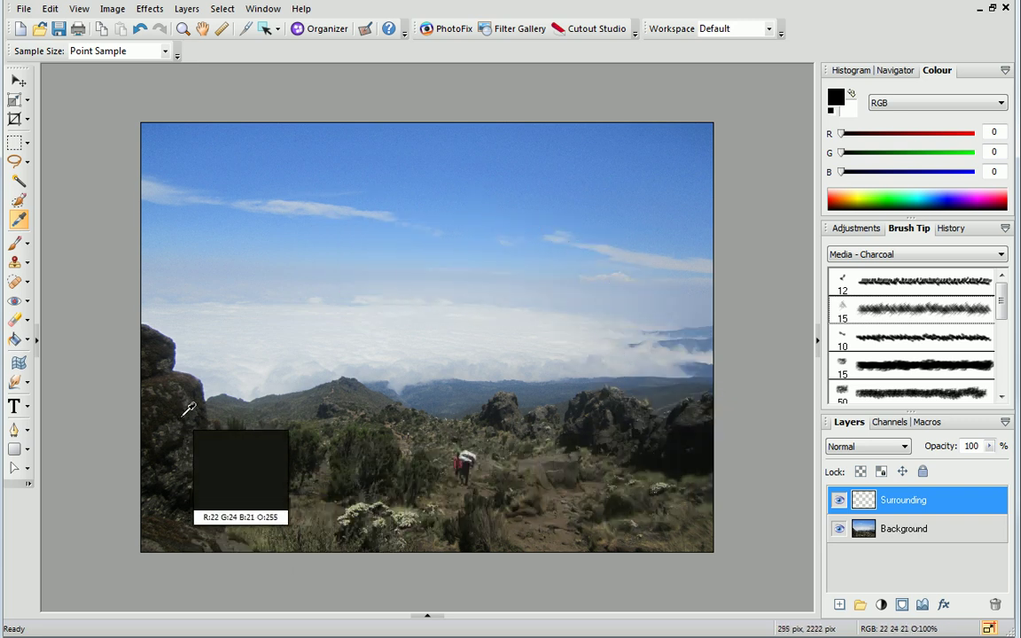
{"action": "left_click", "coordinate": [272, 398]}
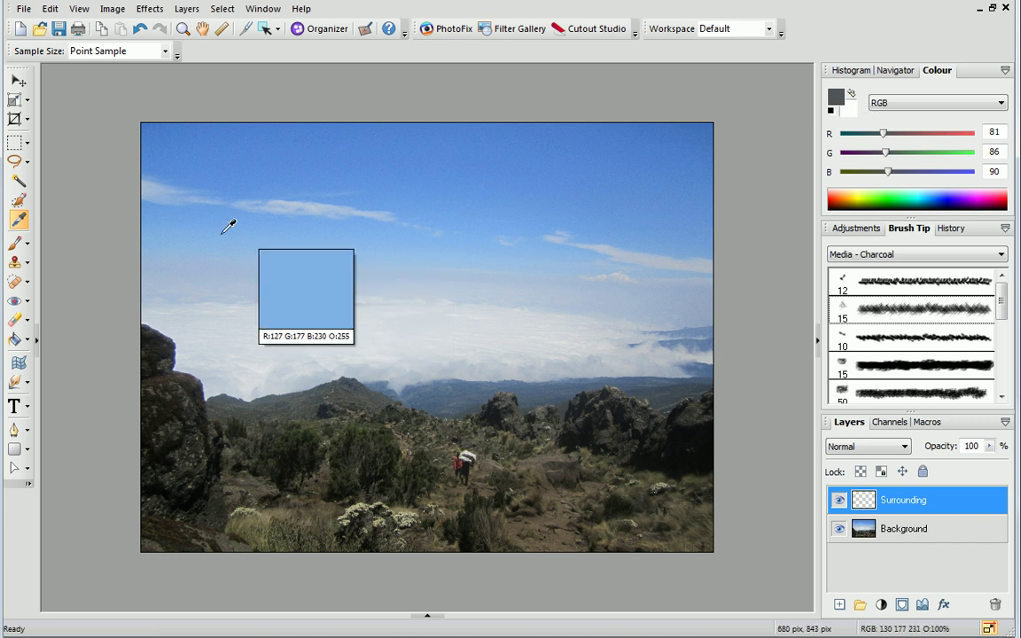
- Brush grey charcoal along the top, sides and bottom edges of the photo
{"action": "left_click", "coordinate": [16, 247]}
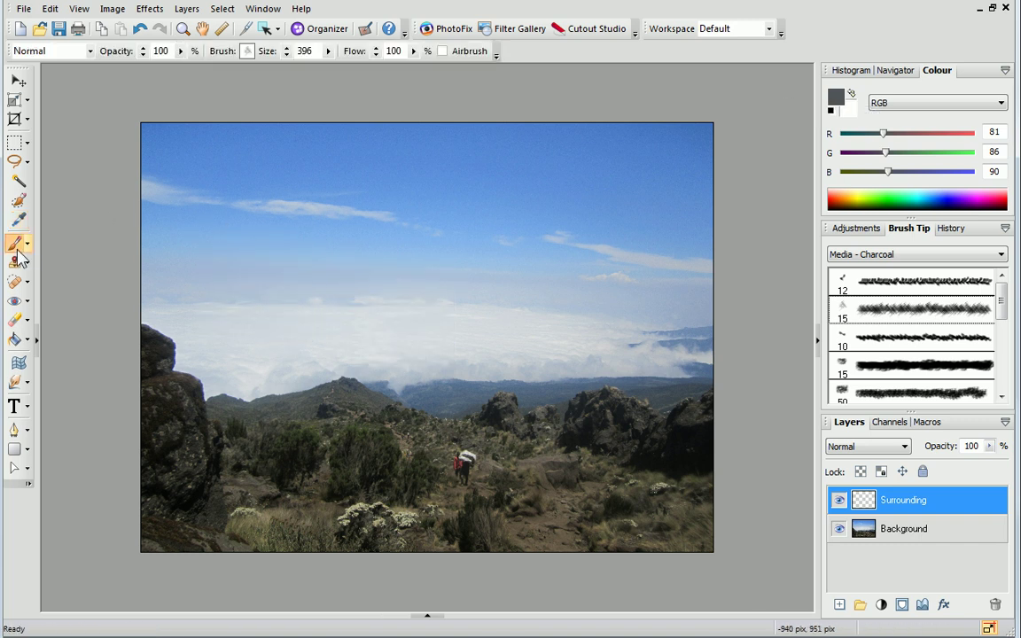
{"action": "mouse_move", "coordinate": [153, 141]}
{"action": "left_mouse_down"}
{"action": "mouse_move", "coordinate": [698, 145]}
{"action": "mouse_move", "coordinate": [147, 144]}
{"action": "mouse_move", "coordinate": [157, 140]}
{"action": "mouse_move", "coordinate": [152, 301]}
{"action": "mouse_move", "coordinate": [148, 130]}
{"action": "mouse_move", "coordinate": [702, 531]}
{"action": "mouse_move", "coordinate": [227, 536]}
{"action": "mouse_move", "coordinate": [683, 542]}
{"action": "mouse_move", "coordinate": [695, 383]}
{"action": "mouse_move", "coordinate": [688, 162]}
{"action": "mouse_move", "coordinate": [688, 496]}
{"action": "mouse_move", "coordinate": [715, 478]}
{"action": "mouse_move", "coordinate": [686, 132]}
{"action": "left_mouse_up"}
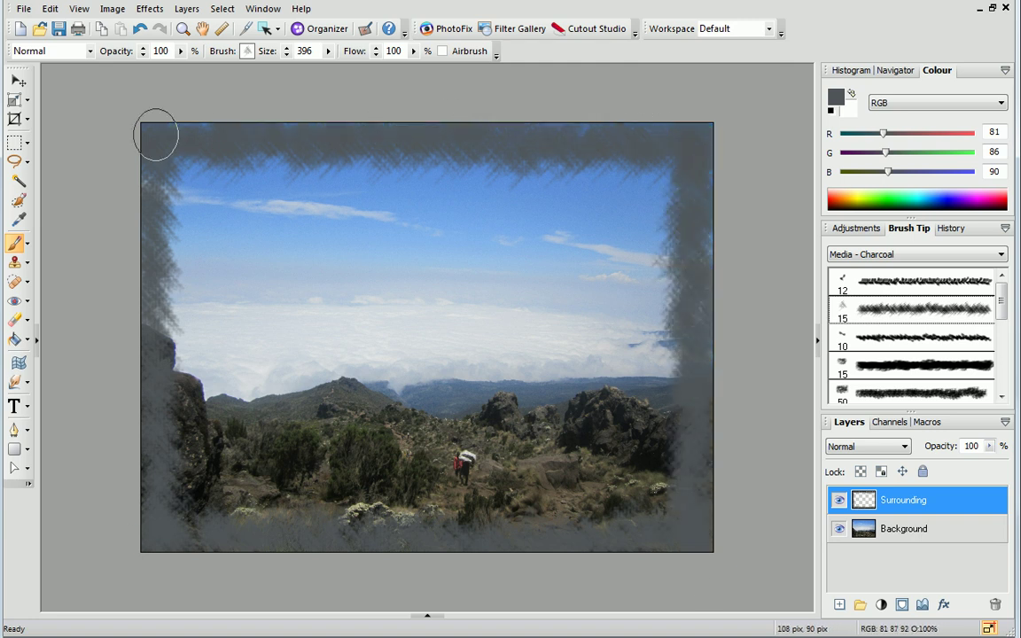
{"action": "mouse_move", "coordinate": [147, 140]}
{"action": "left_mouse_down"}
{"action": "mouse_move", "coordinate": [151, 293]}
{"action": "mouse_move", "coordinate": [178, 478]}
{"action": "mouse_move", "coordinate": [709, 545]}
{"action": "left_mouse_up"}
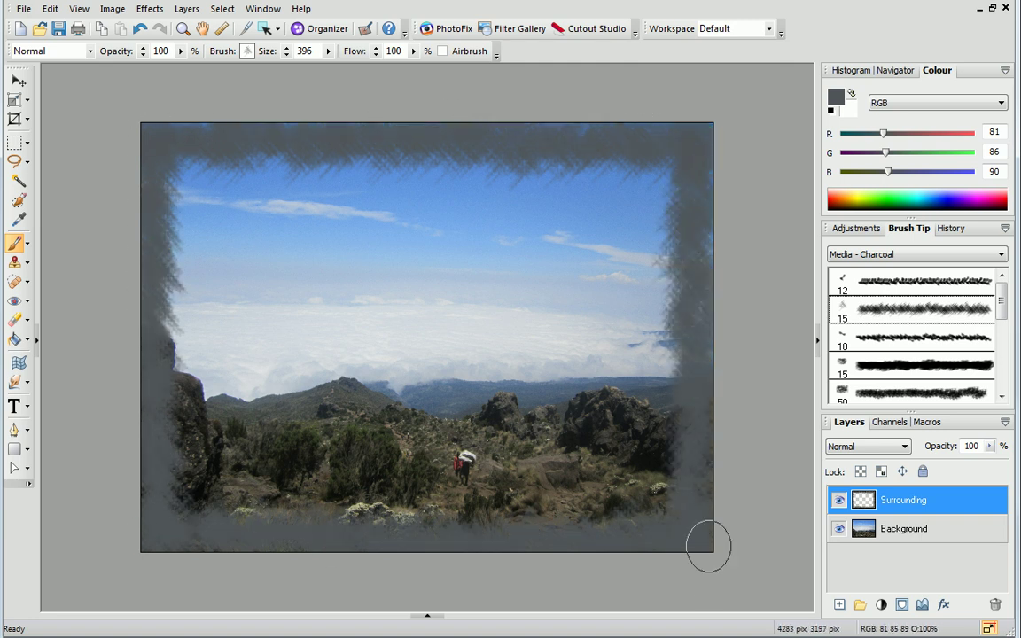
- Lower the Surrounding layer's opacity with the slider, then enter 50 in the Opacity field
{"action": "left_click_drag", "start_coordinate": [991, 452], "coordinate": [974, 468]}
{"action": "left_click", "coordinate": [991, 452]}
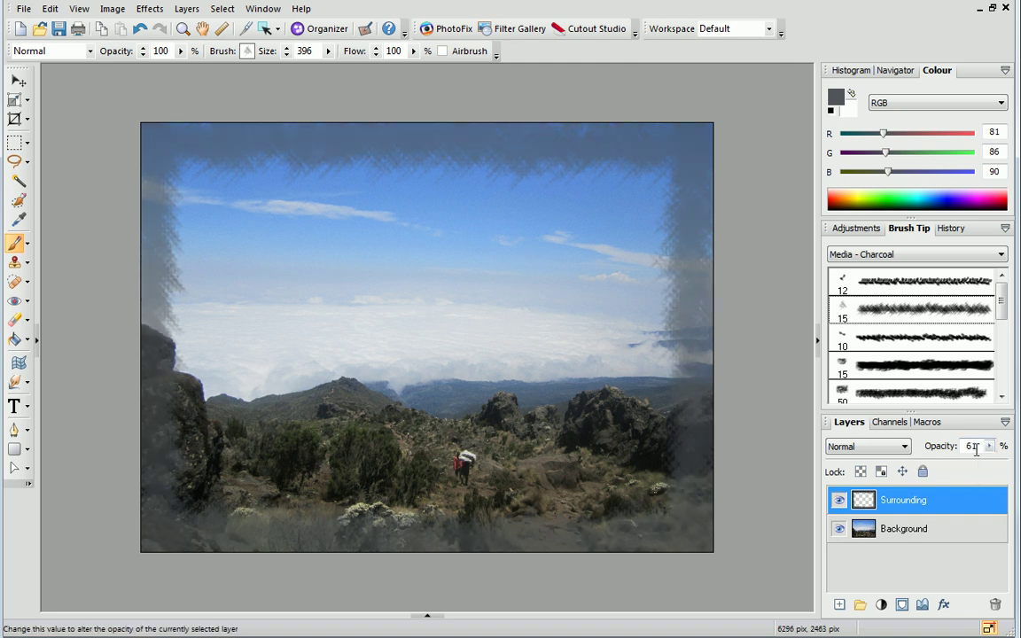
{"action": "type", "text": "50"}
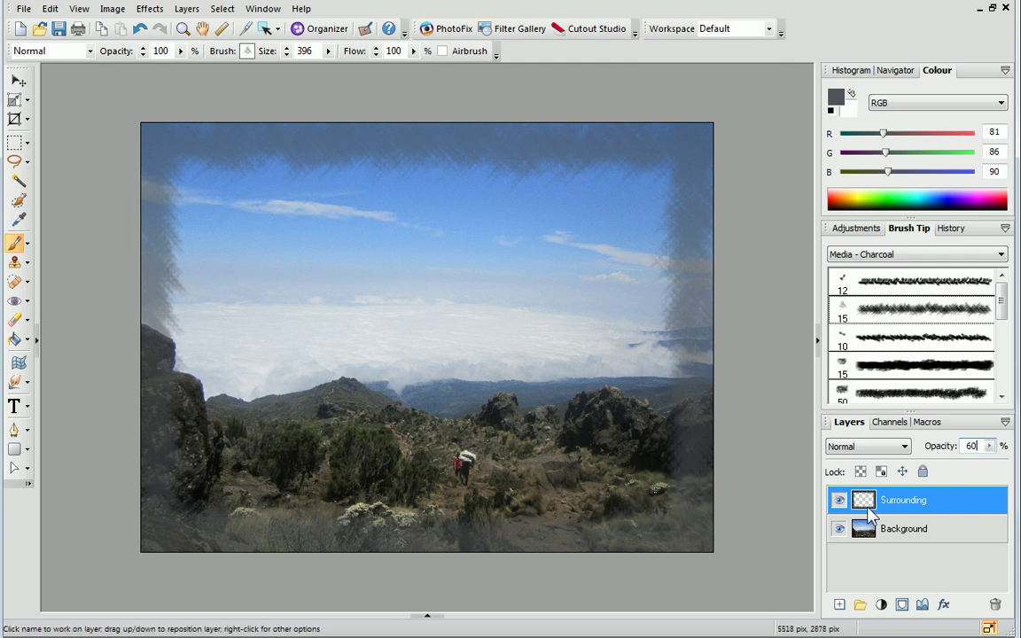
- Add a new layer named 'Leaves' above Surrounding
{"action": "left_click", "coordinate": [839, 606]}
{"action": "key", "text": "End"}
{"action": "key", "text": "BackSpace"}
{"action": "key", "text": "BackSpace"}
{"action": "key", "text": "BackSpace"}
{"action": "key", "text": "BackSpace"}
{"action": "key", "text": "BackSpace"}
{"action": "key", "text": "BackSpace"}
{"action": "key", "text": "BackSpace"}
{"action": "type", "text": "Leaves"}
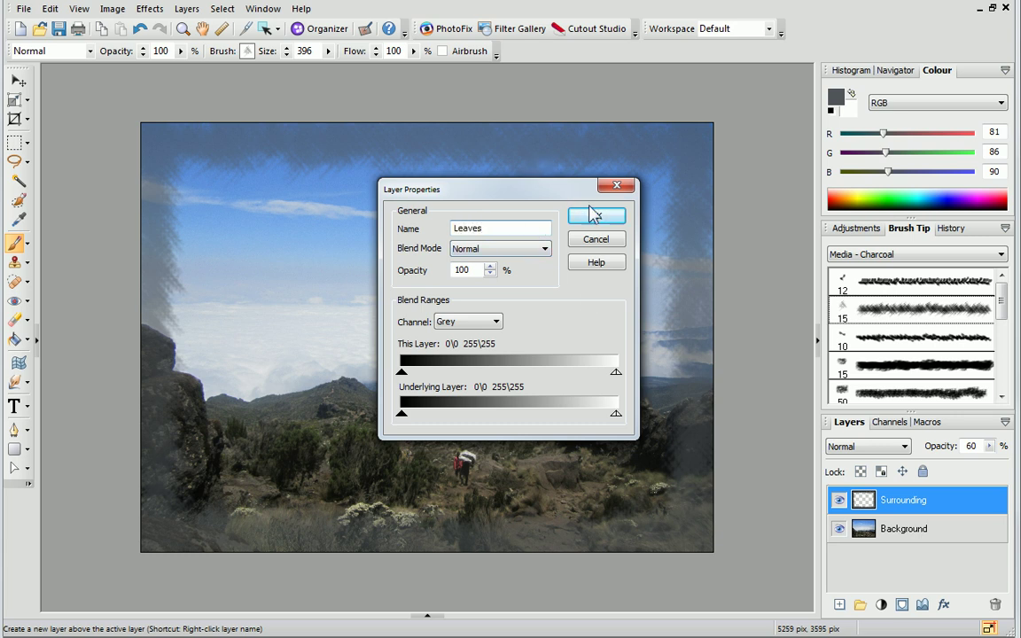
{"action": "left_click", "coordinate": [596, 215]}
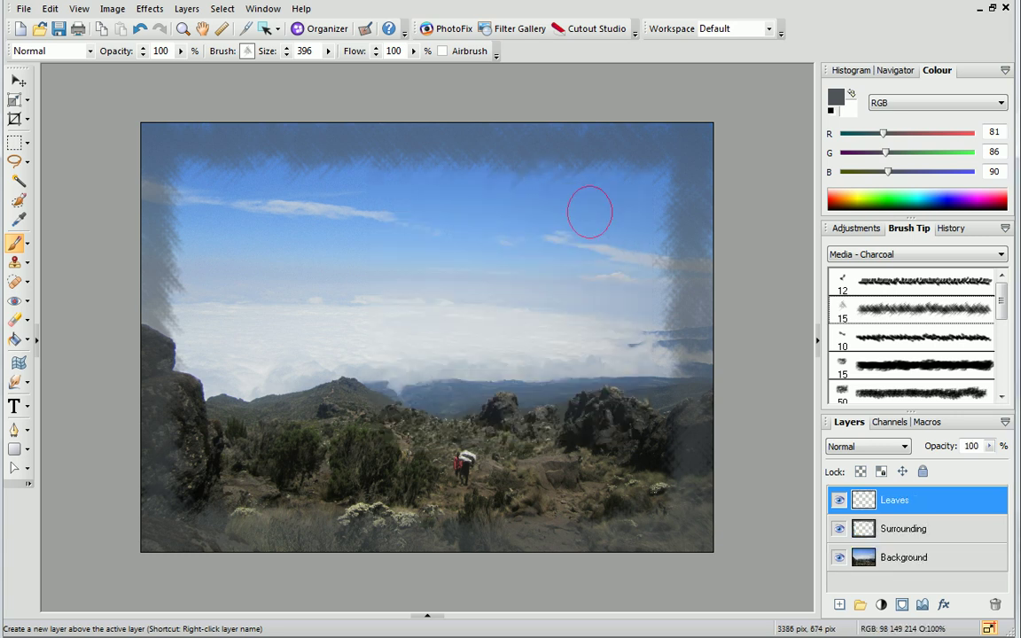
- Switch the brush to an Effects - Leaves tip, resize it, and sample a greenish grey from the hills
{"action": "left_click", "coordinate": [905, 255]}
{"action": "left_click", "coordinate": [898, 321]}
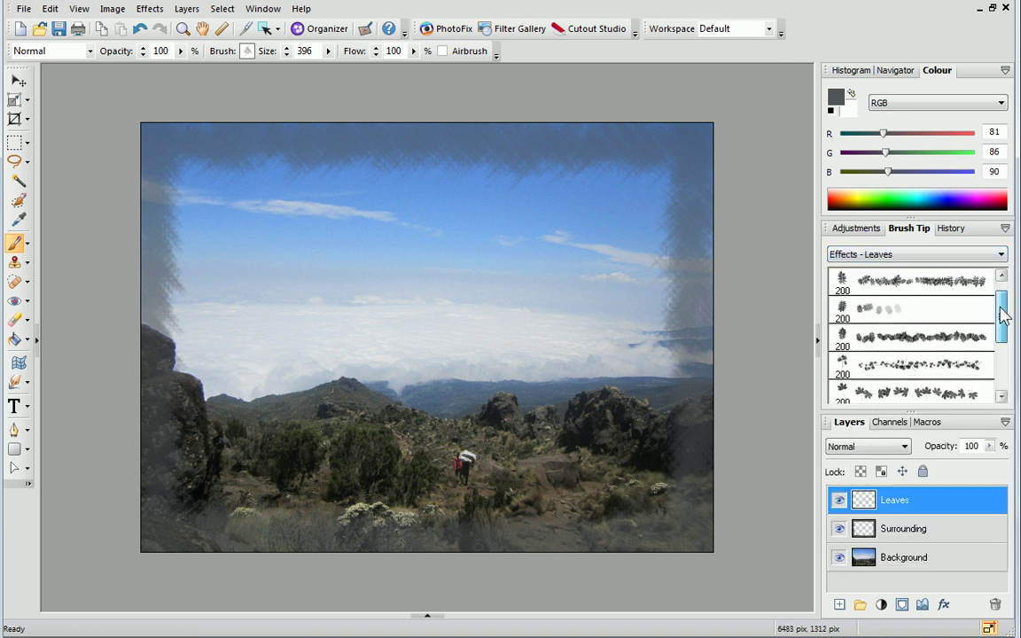
{"action": "scroll", "coordinate": [900, 337], "scroll_direction": "down", "scroll_amount": 2}
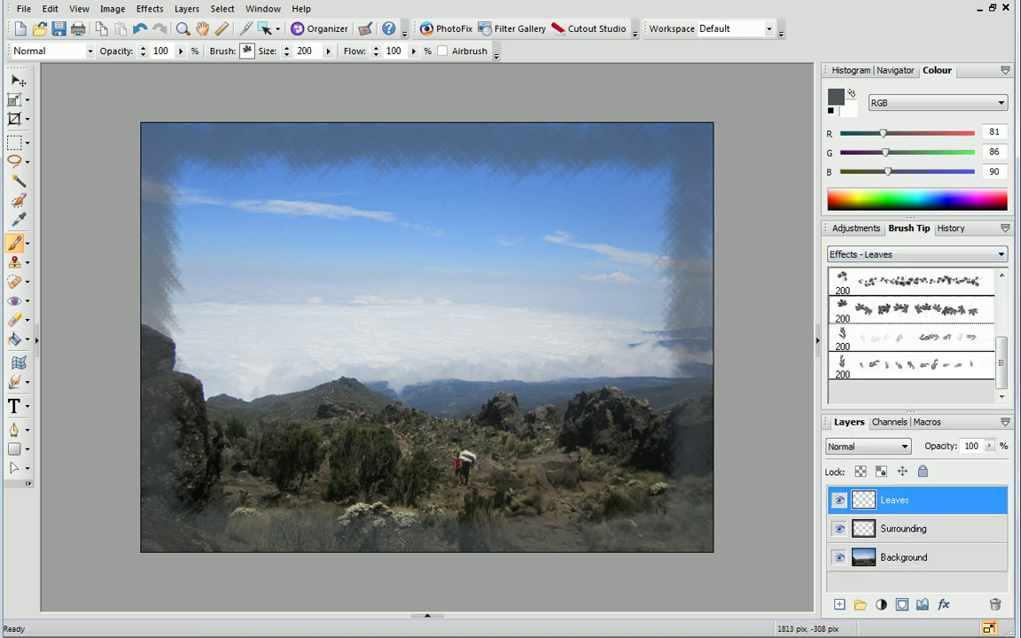
{"action": "mouse_move", "coordinate": [328, 51]}
{"action": "left_mouse_down"}
{"action": "mouse_move", "coordinate": [336, 69]}
{"action": "mouse_move", "coordinate": [325, 70]}
{"action": "left_mouse_up"}
{"action": "left_click", "coordinate": [19, 219]}
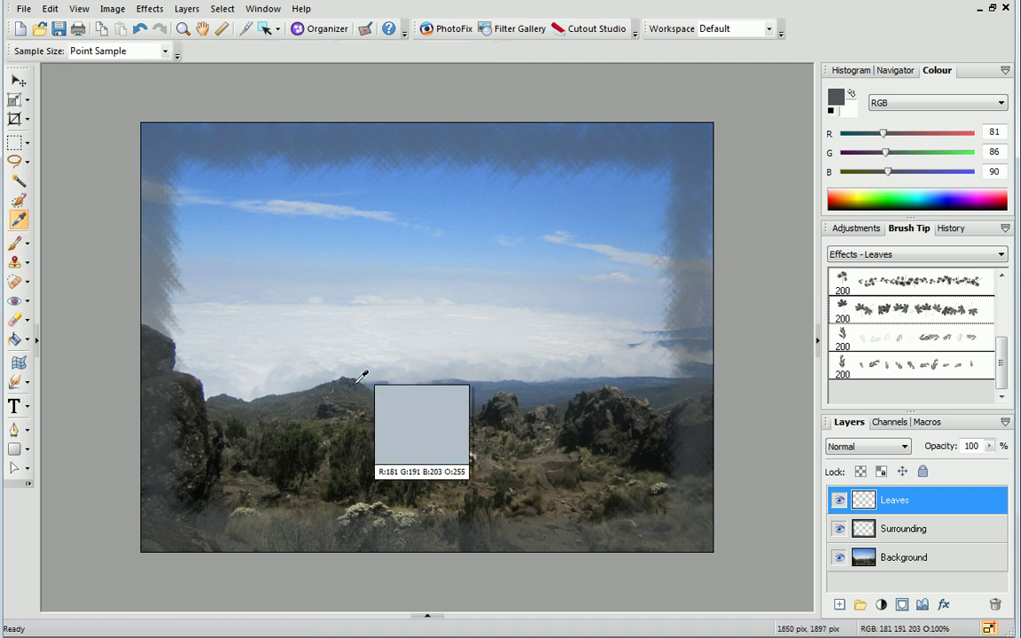
{"action": "left_click", "coordinate": [344, 424]}
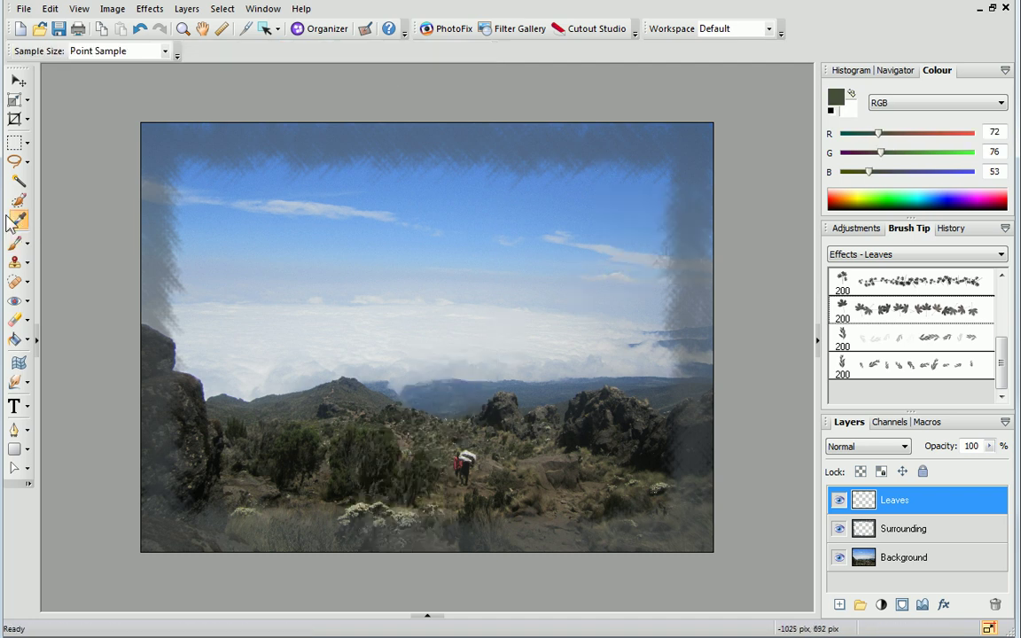
{"action": "left_click", "coordinate": [15, 242]}
- Paint leaves along the top-right and top edges, down the left edge, and across the bottom-left
{"action": "mouse_move", "coordinate": [492, 141]}
{"action": "left_mouse_down"}
{"action": "mouse_move", "coordinate": [695, 177]}
{"action": "mouse_move", "coordinate": [700, 279]}
{"action": "mouse_move", "coordinate": [683, 124]}
{"action": "mouse_move", "coordinate": [700, 332]}
{"action": "mouse_move", "coordinate": [634, 186]}
{"action": "mouse_move", "coordinate": [515, 133]}
{"action": "mouse_move", "coordinate": [461, 147]}
{"action": "mouse_move", "coordinate": [644, 124]}
{"action": "left_mouse_up"}
{"action": "left_click_drag", "start_coordinate": [515, 122], "coordinate": [486, 76]}
{"action": "mouse_move", "coordinate": [160, 360]}
{"action": "left_mouse_down"}
{"action": "mouse_move", "coordinate": [171, 509]}
{"action": "mouse_move", "coordinate": [178, 536]}
{"action": "left_mouse_up"}
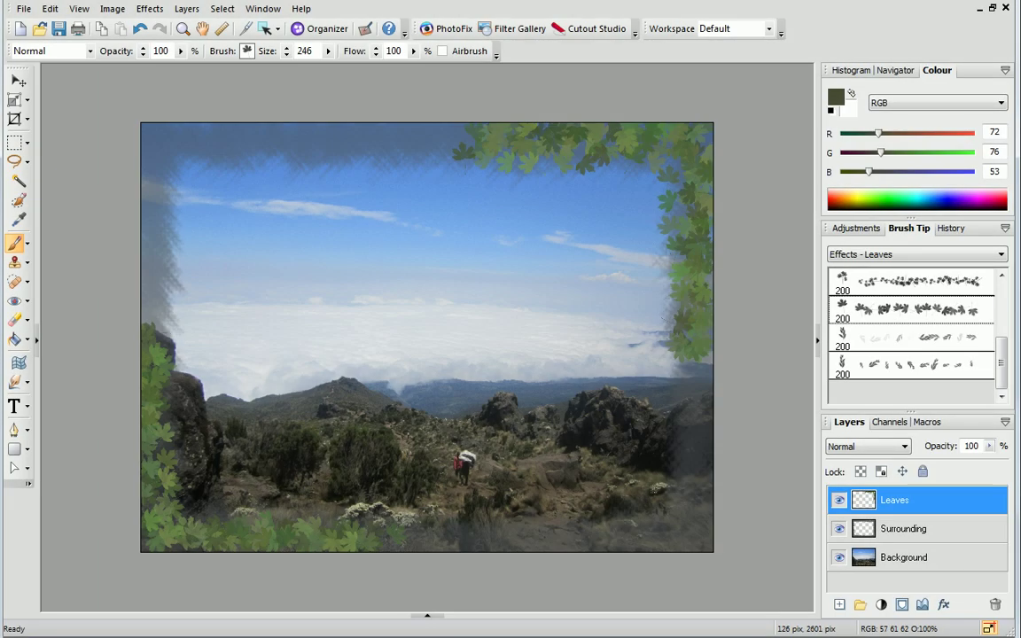
{"action": "mouse_move", "coordinate": [142, 363]}
{"action": "left_mouse_down"}
{"action": "mouse_move", "coordinate": [155, 353]}
{"action": "mouse_move", "coordinate": [254, 539]}
{"action": "mouse_move", "coordinate": [386, 552]}
{"action": "left_mouse_up"}
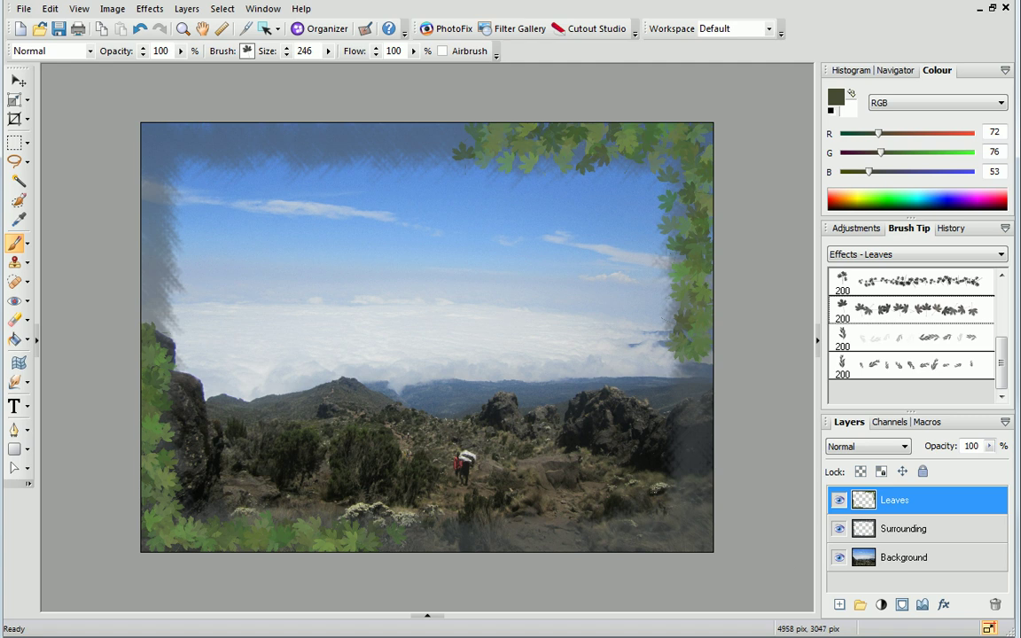
- Preview Burn, Screen, Lighten, Hard Light, Difference and Exclusion, then keep Hue for the Leaves layer
{"action": "left_click", "coordinate": [906, 449]}
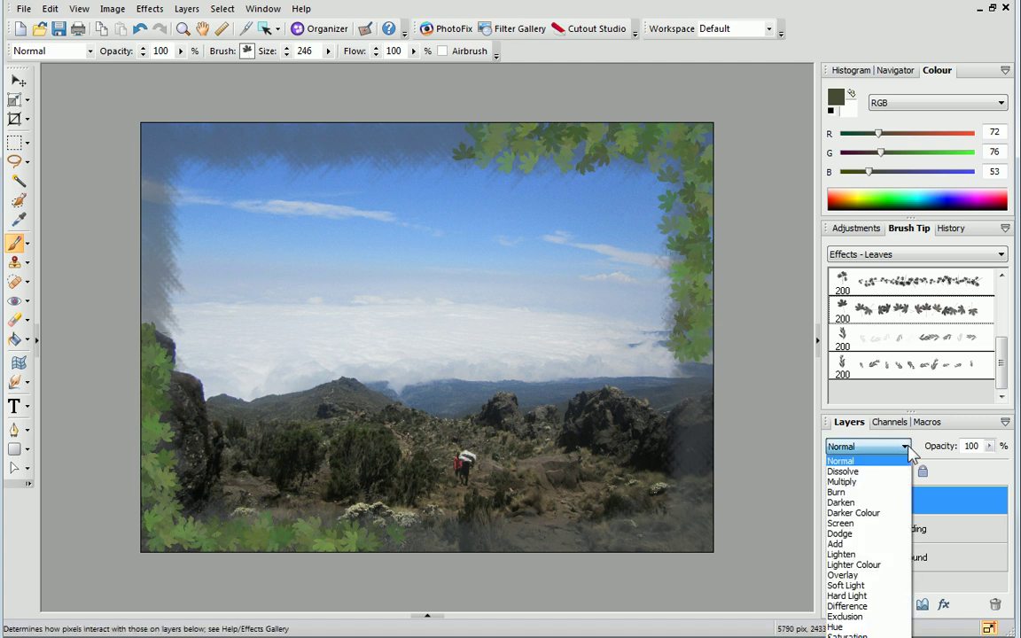
{"action": "key", "text": "Down"}
{"action": "key", "text": "Down"}
{"action": "key", "text": "Down"}
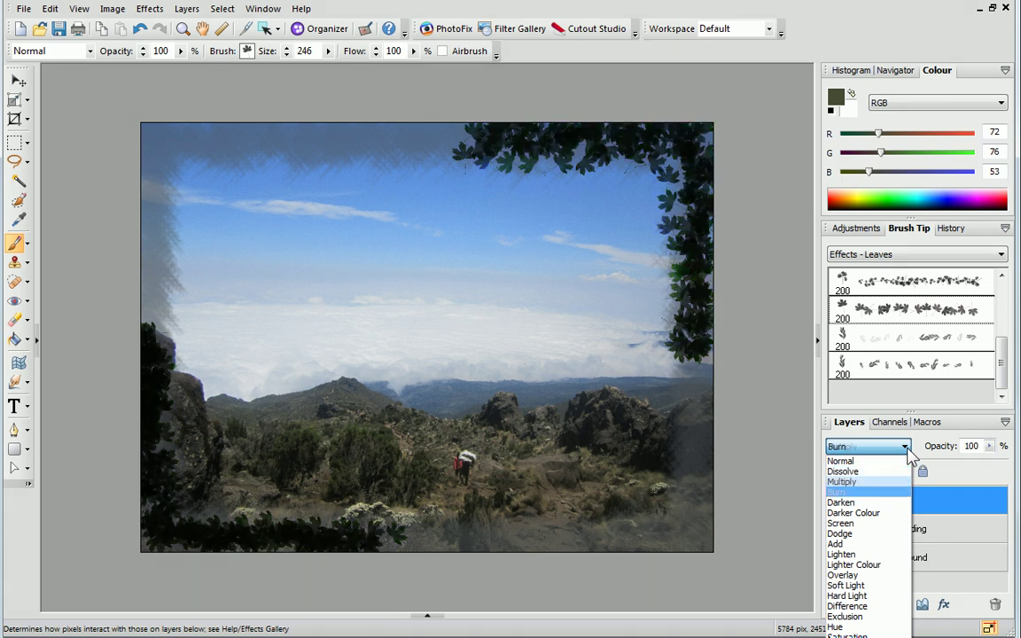
{"action": "key", "text": "Down"}
{"action": "key", "text": "Down"}
{"action": "key", "text": "Down"}
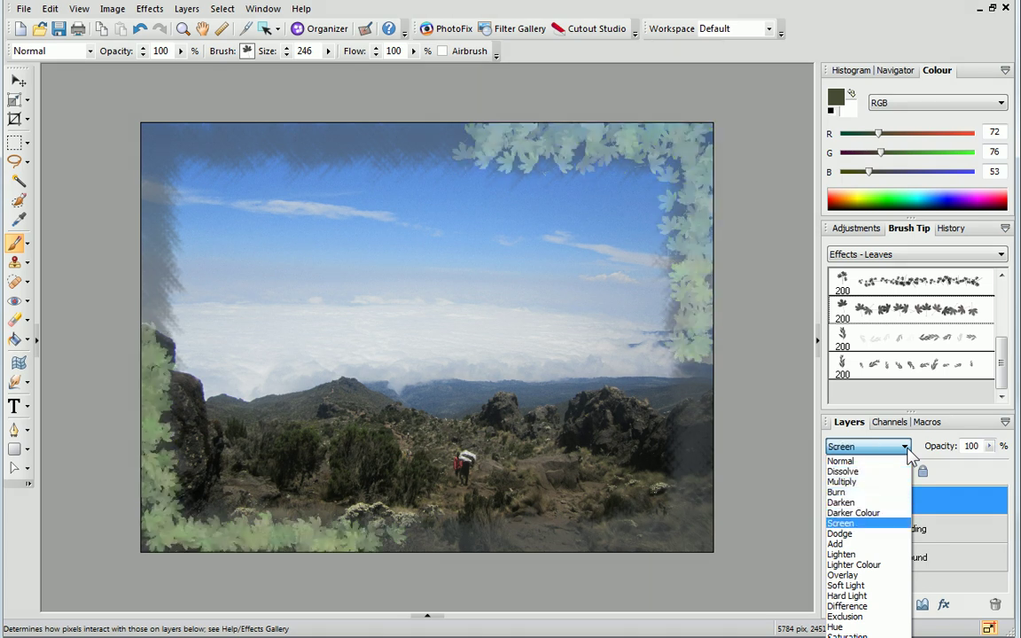
{"action": "key", "text": "Down"}
{"action": "key", "text": "Down"}
{"action": "key", "text": "Down"}
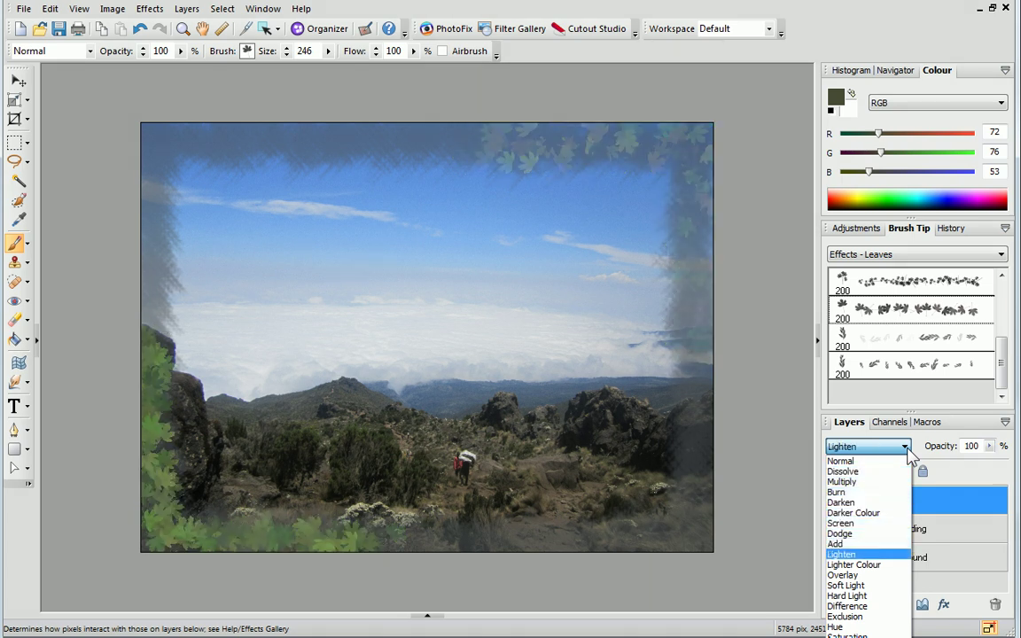
{"action": "key", "text": "Down"}
{"action": "key", "text": "Down"}
{"action": "key", "text": "Down"}
{"action": "key", "text": "Down"}
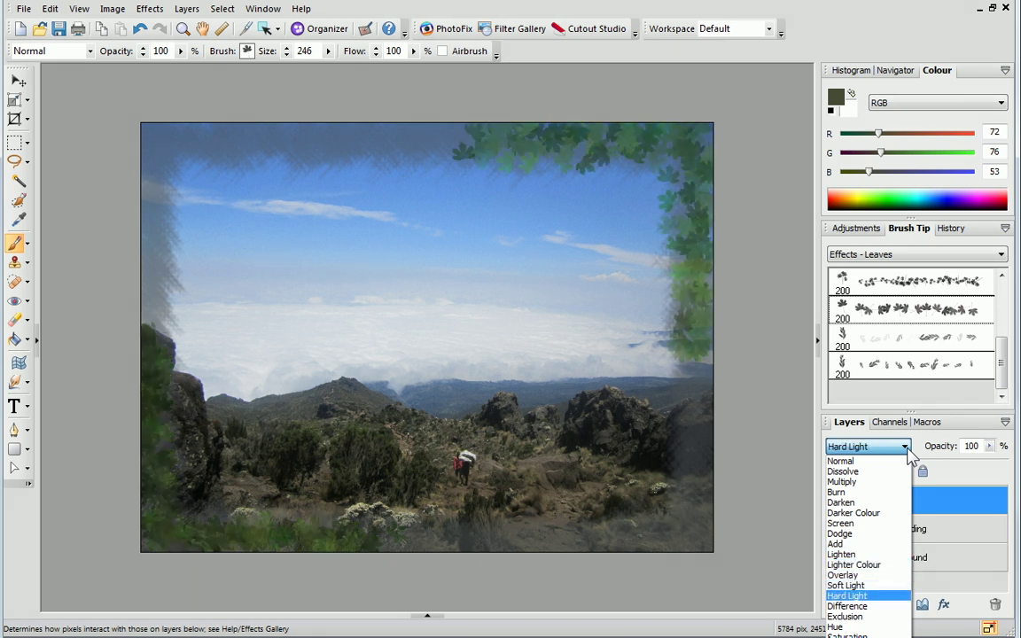
{"action": "key", "text": "Down"}
{"action": "key", "text": "Down"}
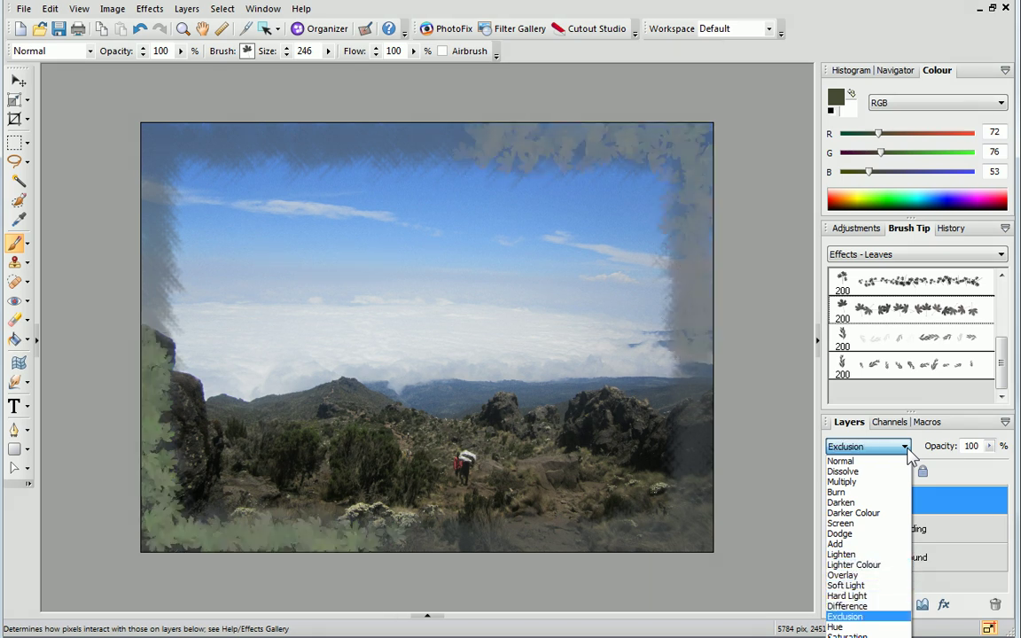
{"action": "key", "text": "Down"}
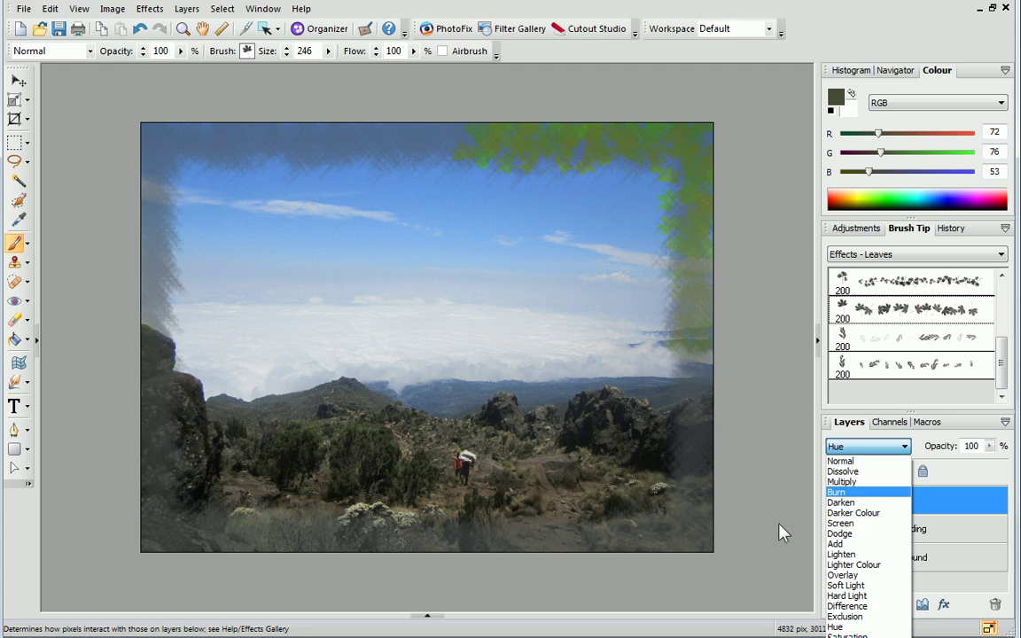
{"action": "left_click", "coordinate": [747, 538]}
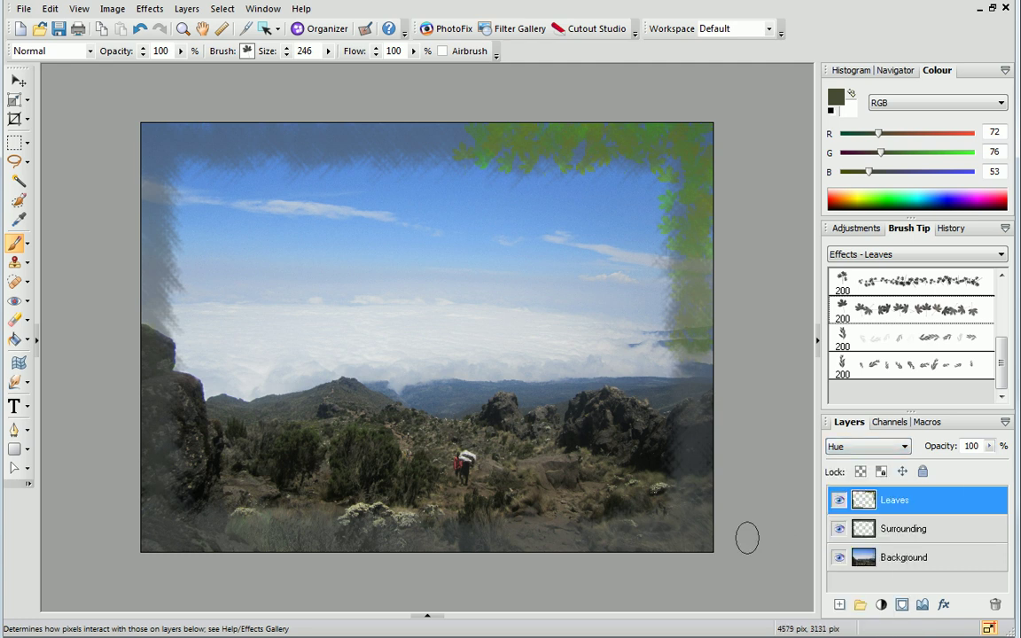